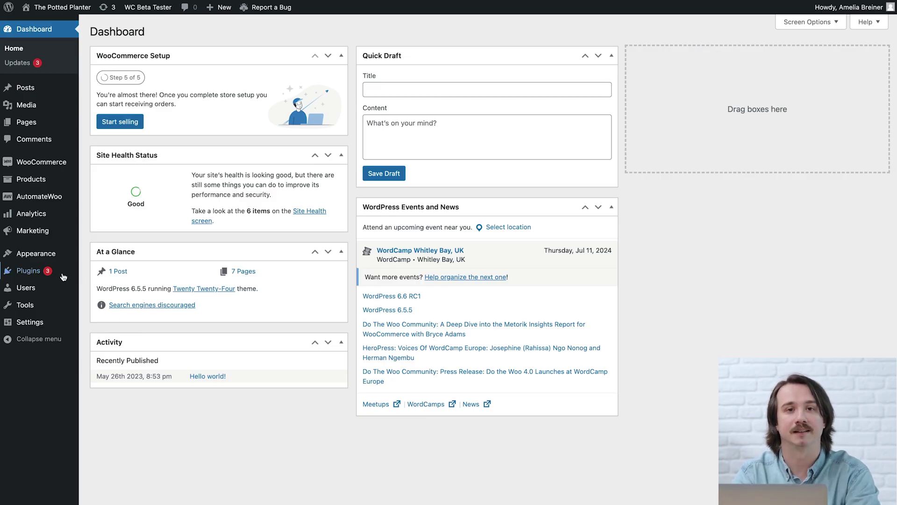
# Search the plugin directory for 'Mailchimp', then install and activate Mailchimp for WooCommerce.
pyautogui.moveTo(63, 275)
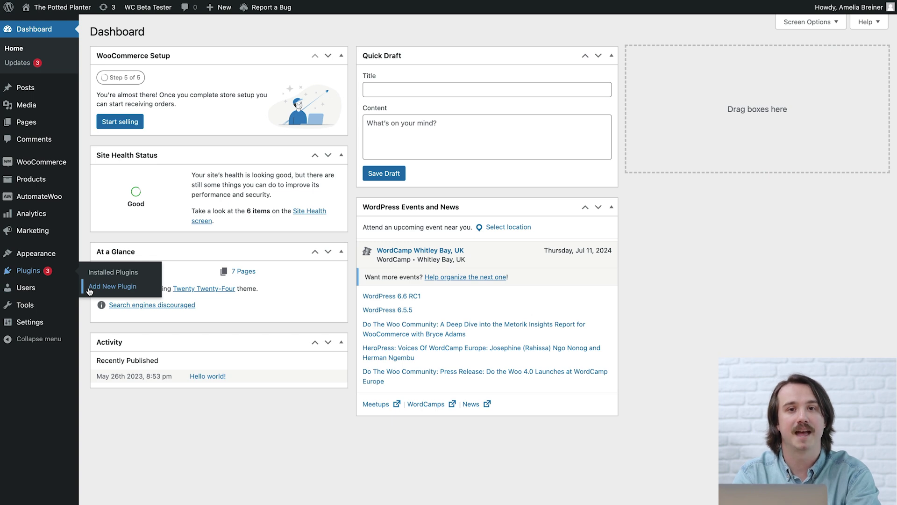
pyautogui.click(89, 287)
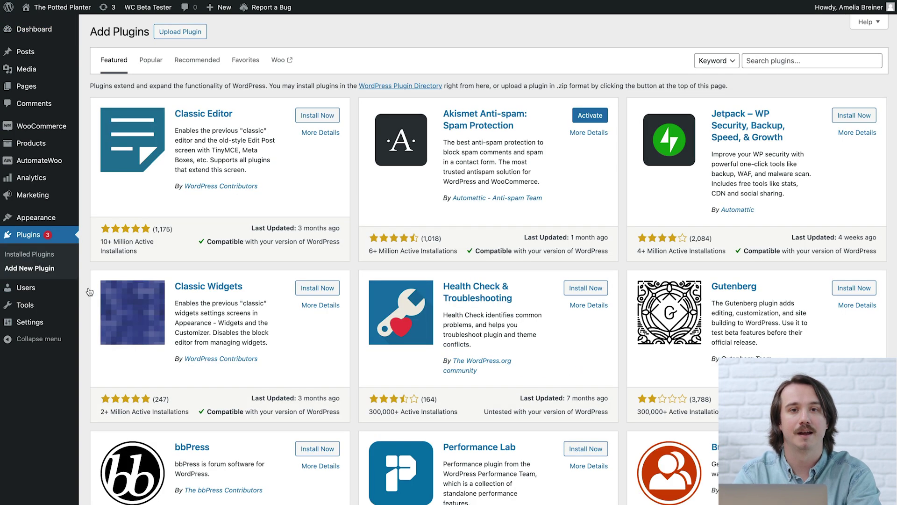
pyautogui.click(810, 62)
pyautogui.write('Mailchimp')
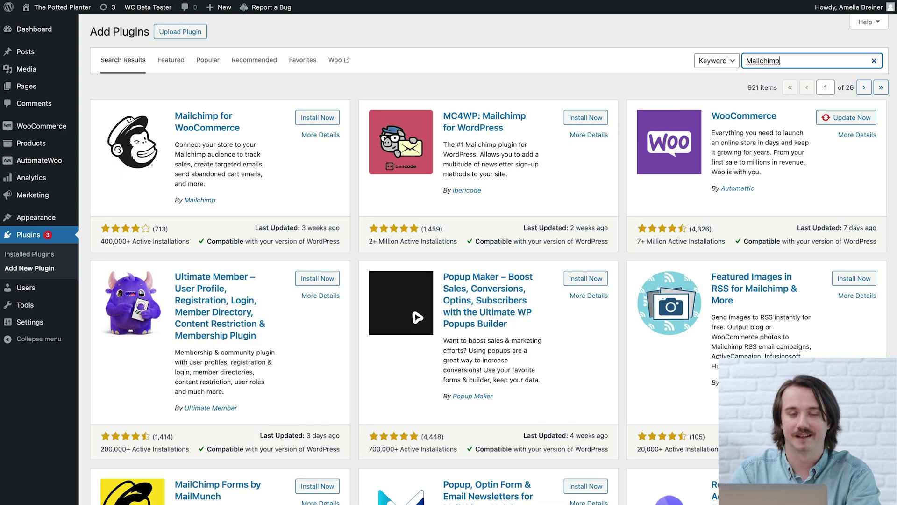
pyautogui.click(338, 120)
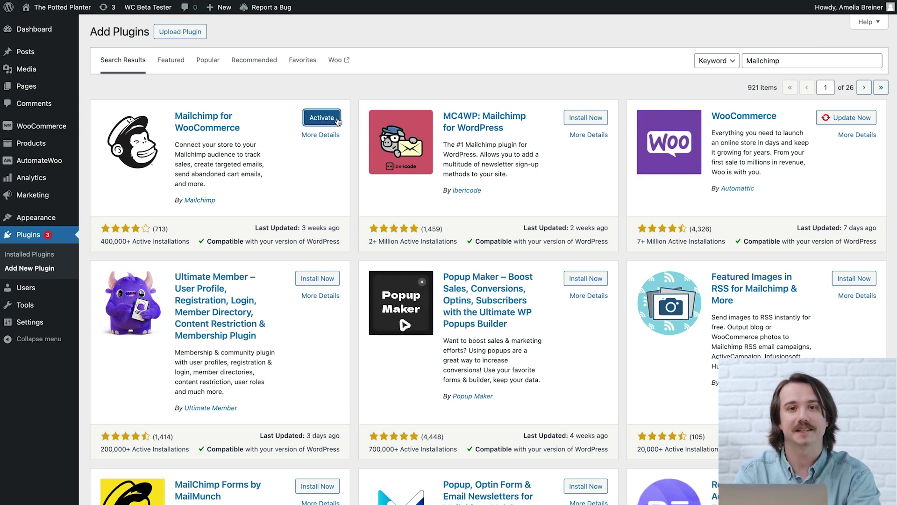
pyautogui.click(322, 118)
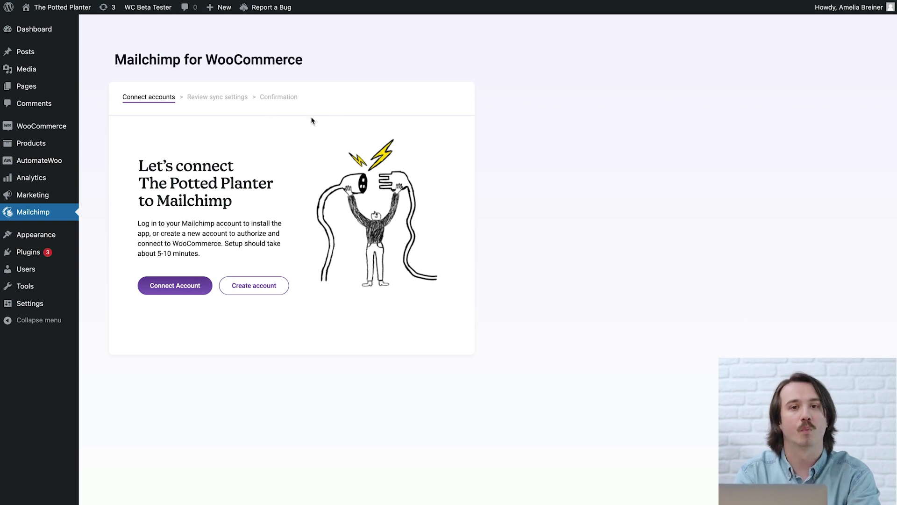
# From Installed Plugins, open Mailchimp for WooCommerce settings and begin Connect Account.
pyautogui.click(61, 33)
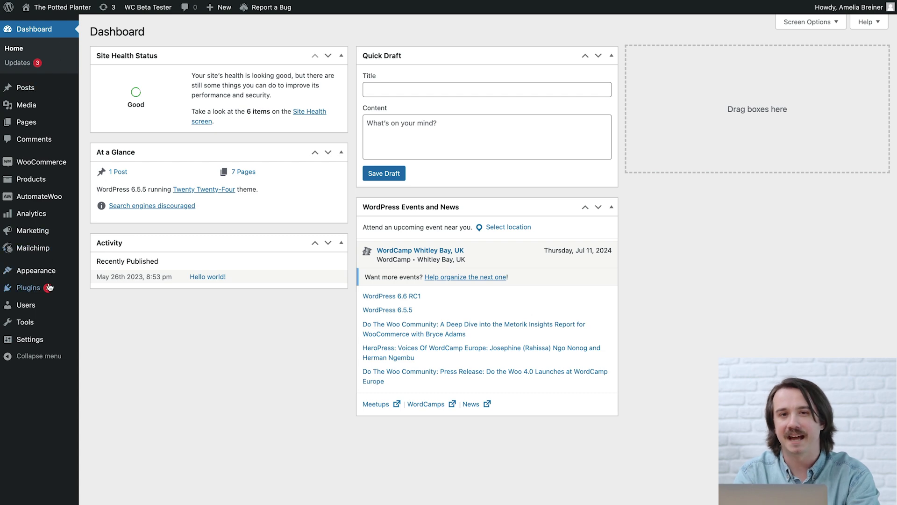
pyautogui.moveTo(50, 288)
pyautogui.click(96, 291)
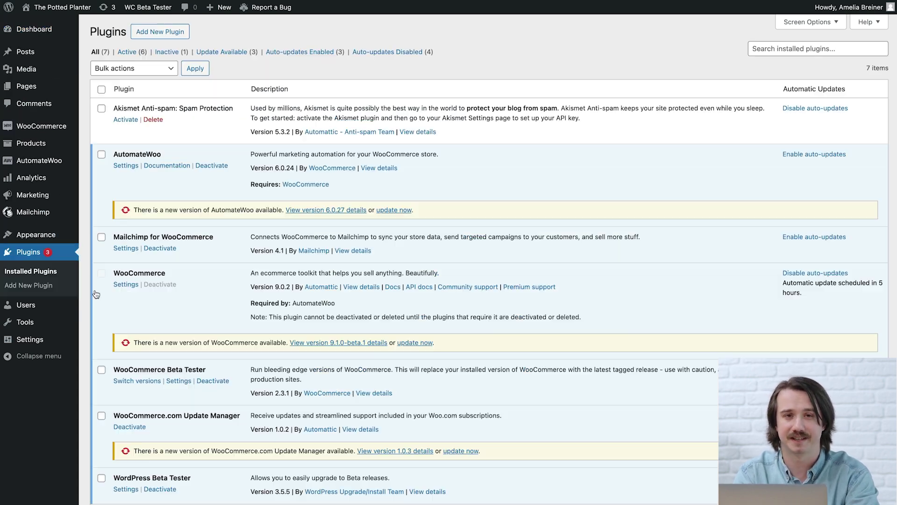
pyautogui.click(125, 249)
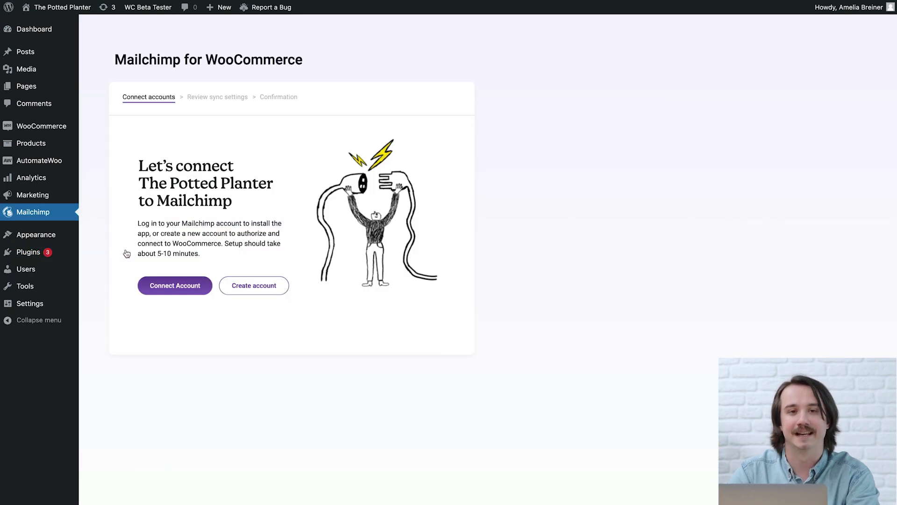
pyautogui.click(175, 286)
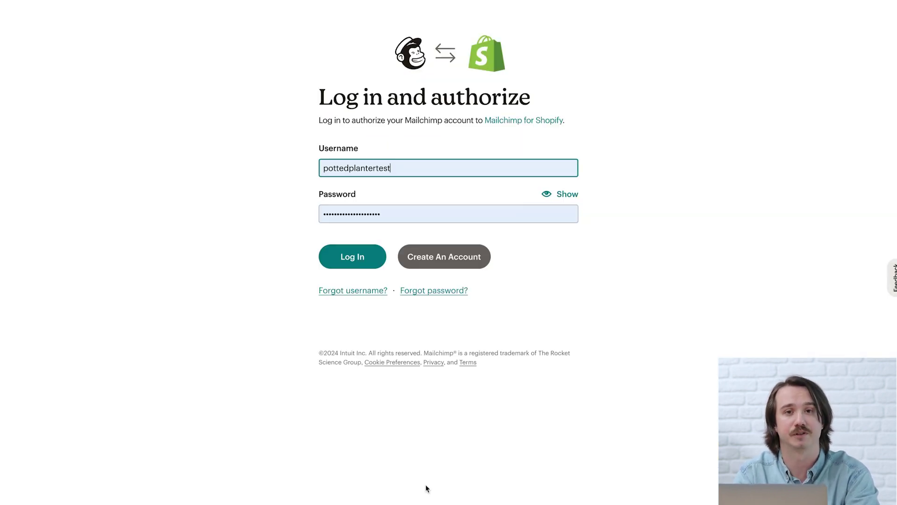
# Log in with the prefilled Mailchimp credentials and allow Mailchimp for WooCommerce access.
pyautogui.click(362, 268)
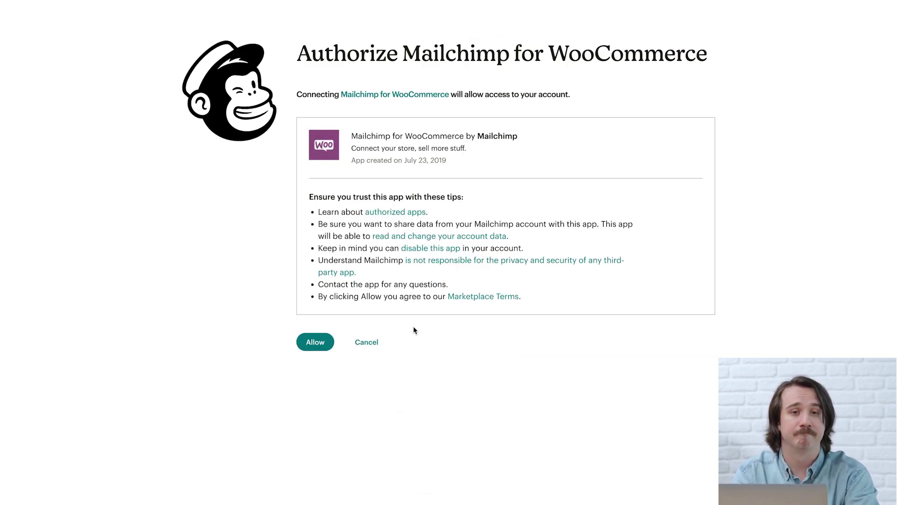
pyautogui.click(330, 345)
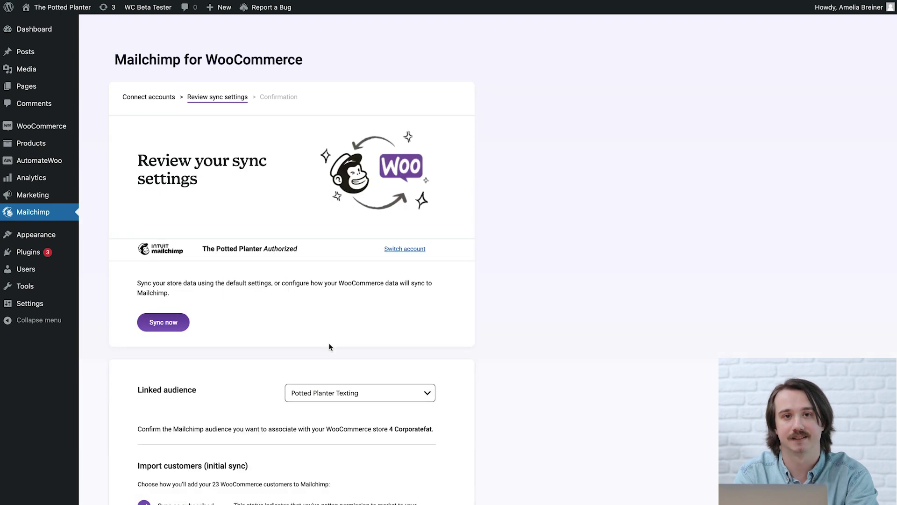
# Choose The Potted Planter in the Linked audience dropdown.
pyautogui.click(387, 393)
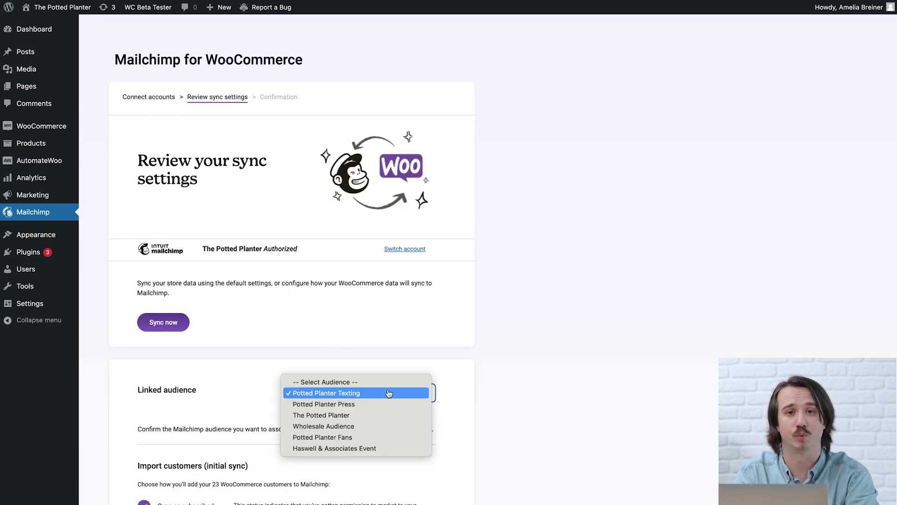
pyautogui.click(392, 416)
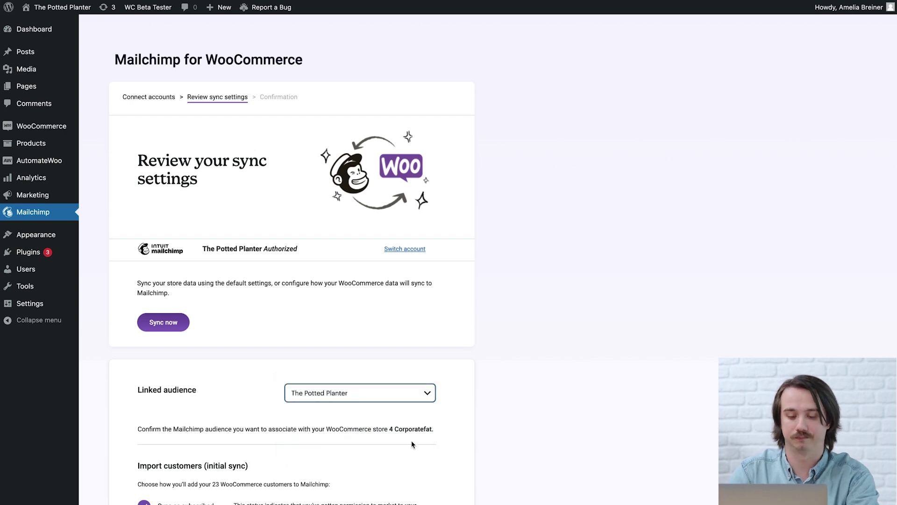
pyautogui.scroll(-6, 411, 441)
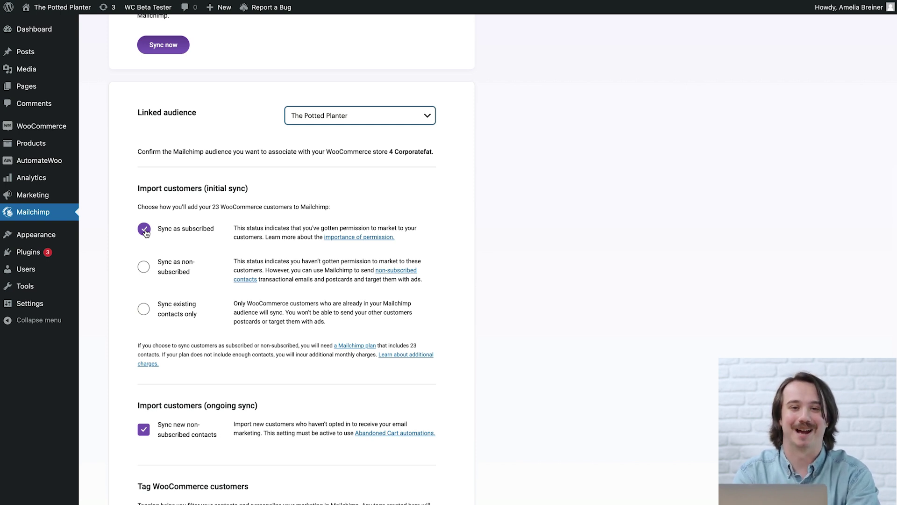
# Set the initial import to 'Sync existing contacts only', keeping 'Sync new non-subscribed contacts' checked.
pyautogui.click(145, 267)
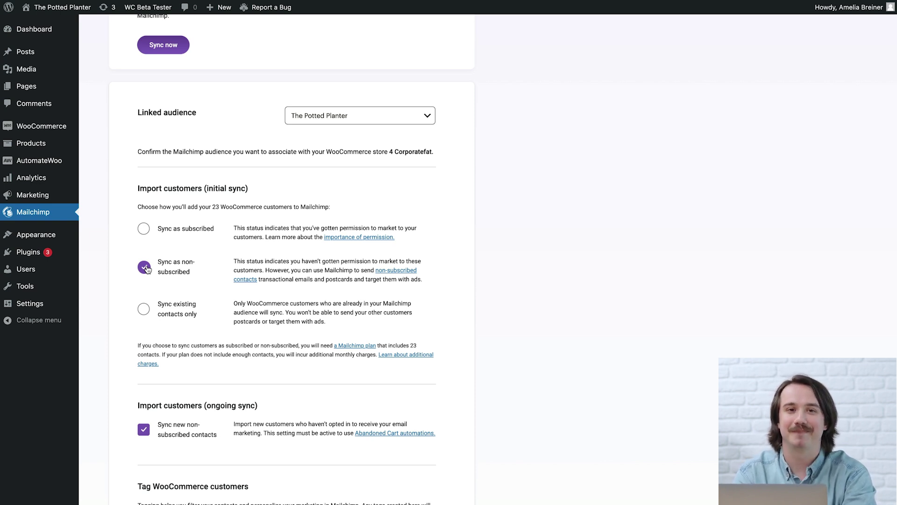
pyautogui.click(145, 311)
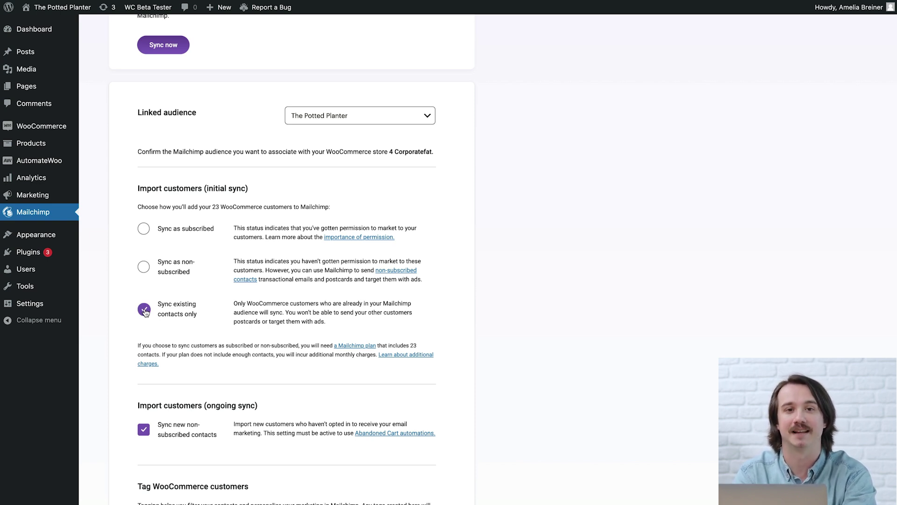
pyautogui.scroll(-2, 269, 378)
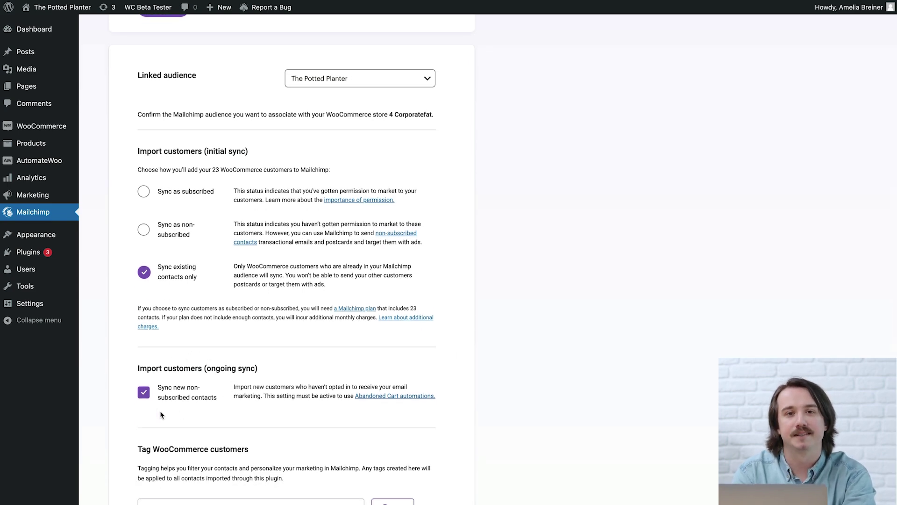
pyautogui.click(143, 393)
pyautogui.click(143, 393)
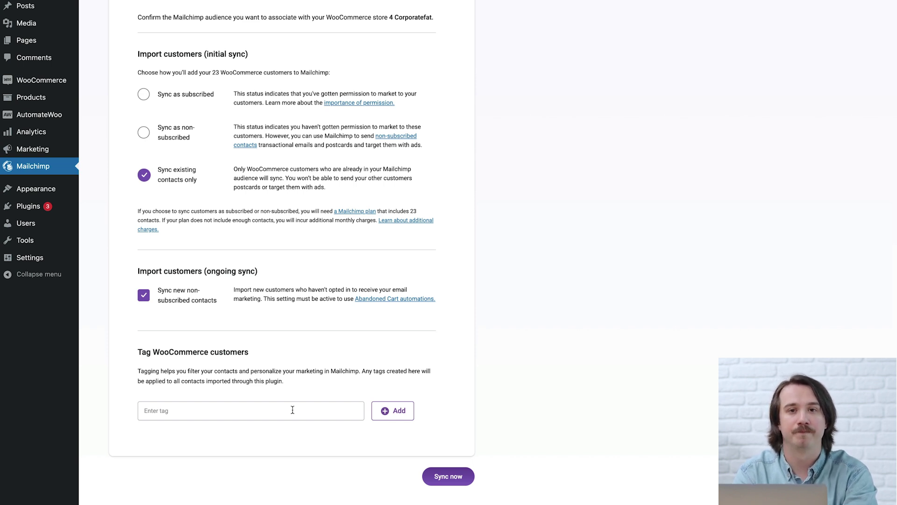
# Add HVC as the tag for imported customers.
pyautogui.click(293, 410)
pyautogui.write('HVC')
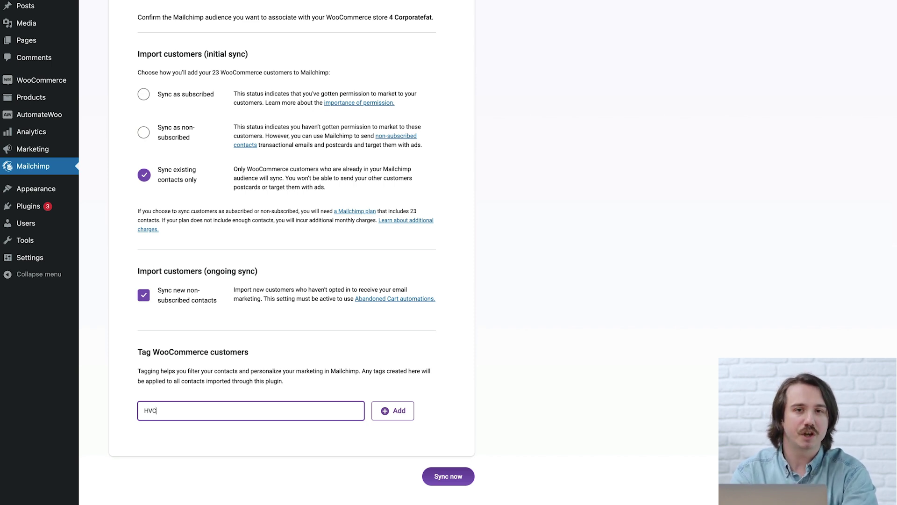
pyautogui.click(385, 412)
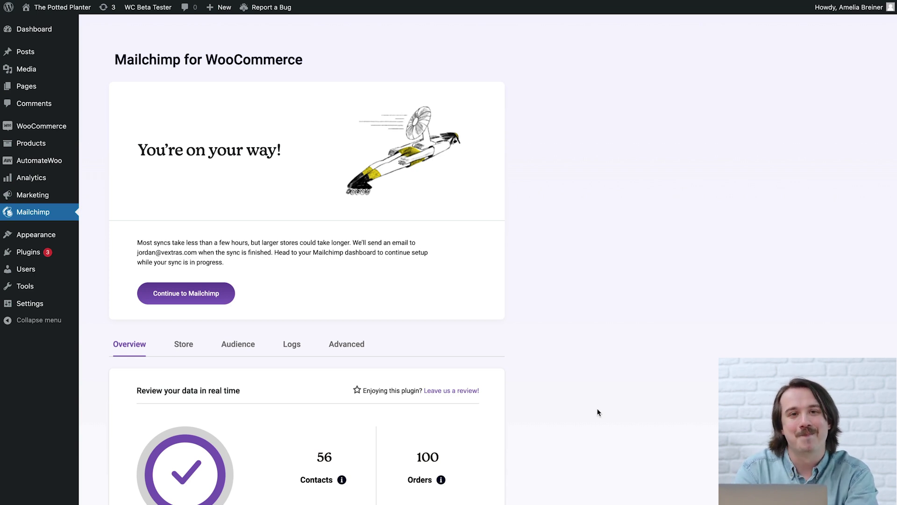
# Continue to Mailchimp and open the Integrations > Manage list.
pyautogui.click(224, 295)
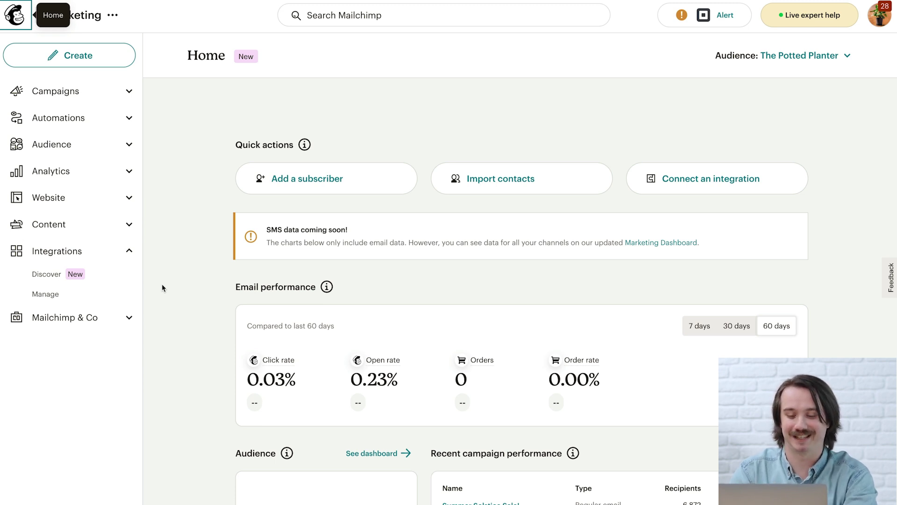
pyautogui.click(84, 293)
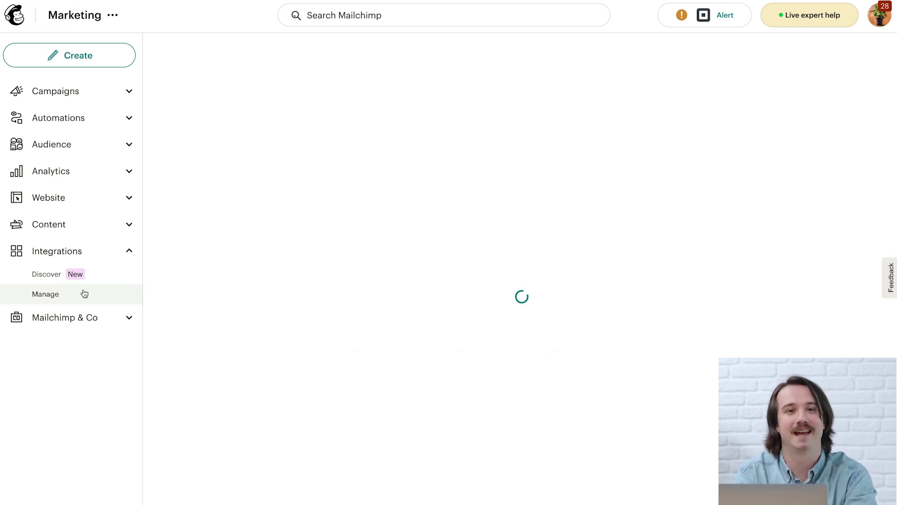
pyautogui.scroll(-1, 222, 306)
pyautogui.scroll(-6, 222, 306)
# Open the WooCommerce integration and review its settings, customer and order stats, and workflows.
pyautogui.click(391, 408)
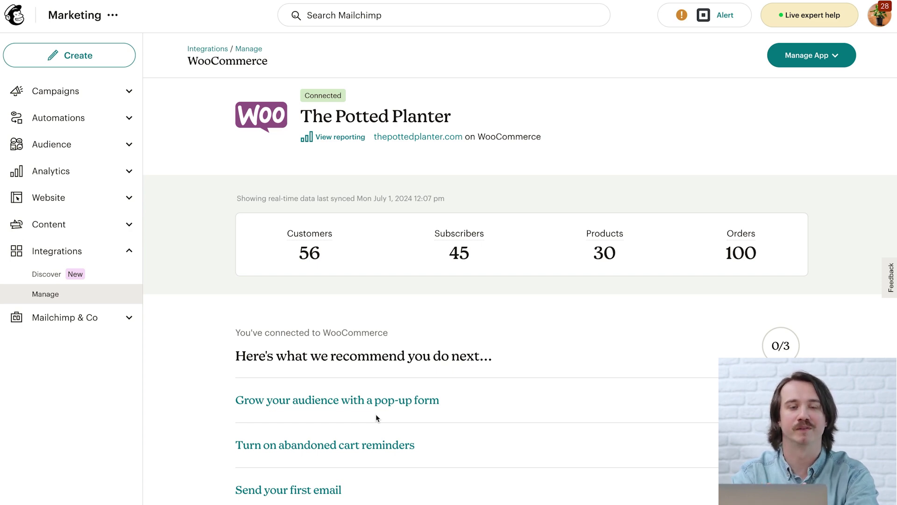
pyautogui.scroll(-20, 708, 289)
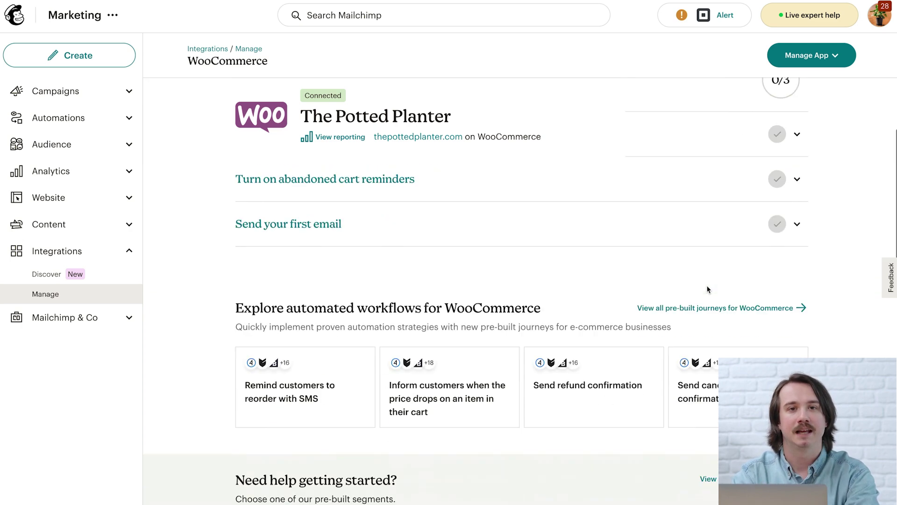
pyautogui.scroll(-1, 707, 289)
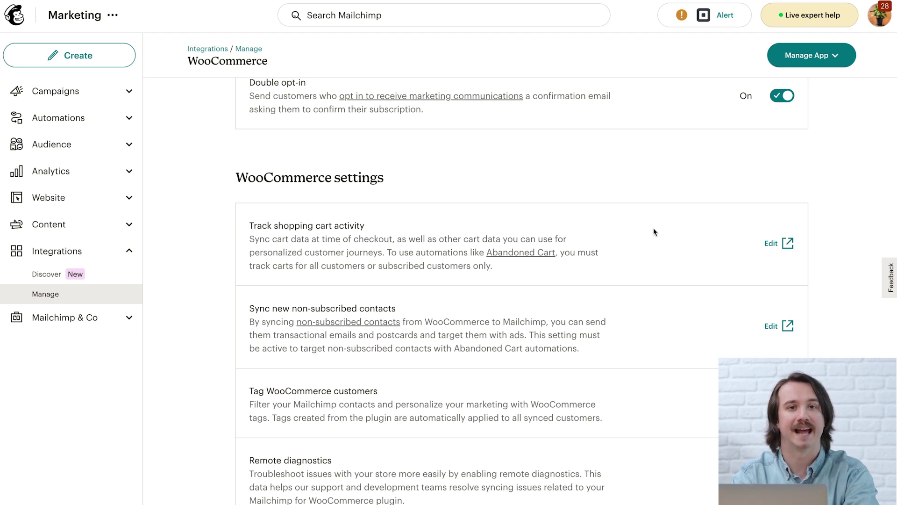
pyautogui.scroll(4, 654, 232)
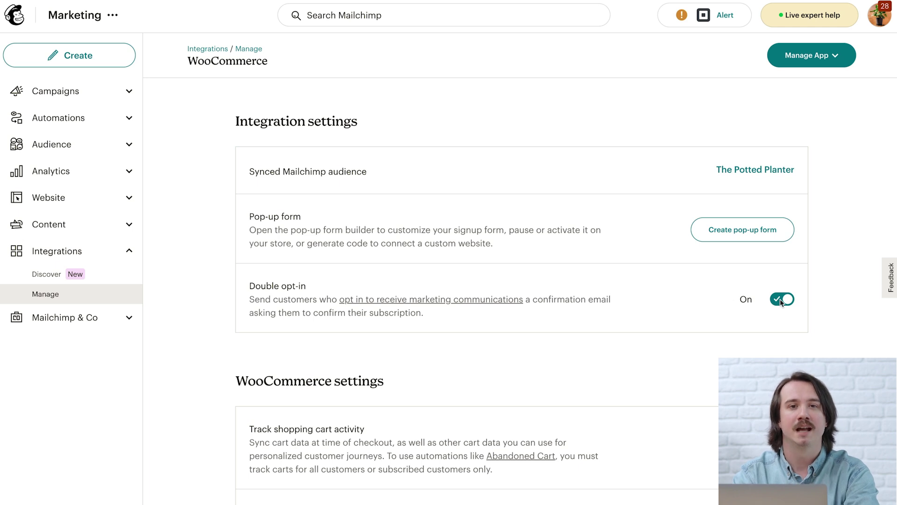
pyautogui.scroll(10, 840, 350)
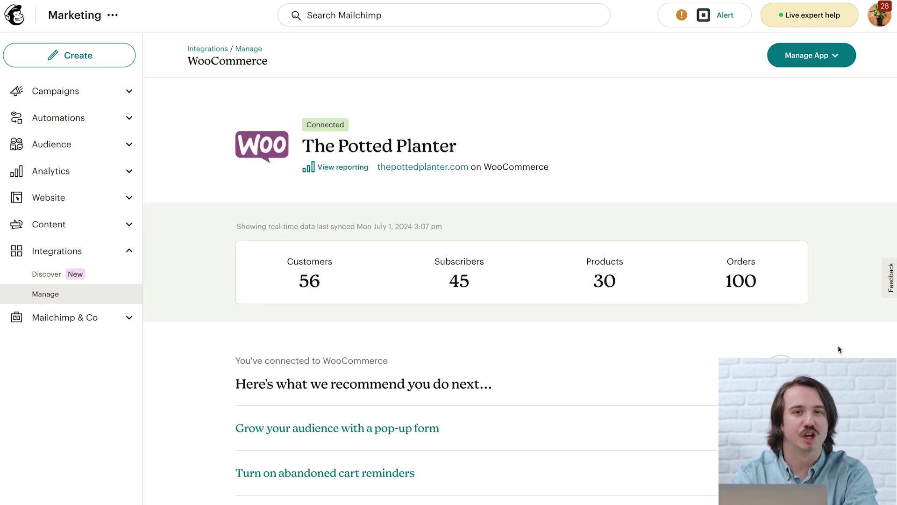
pyautogui.scroll(-3, 840, 350)
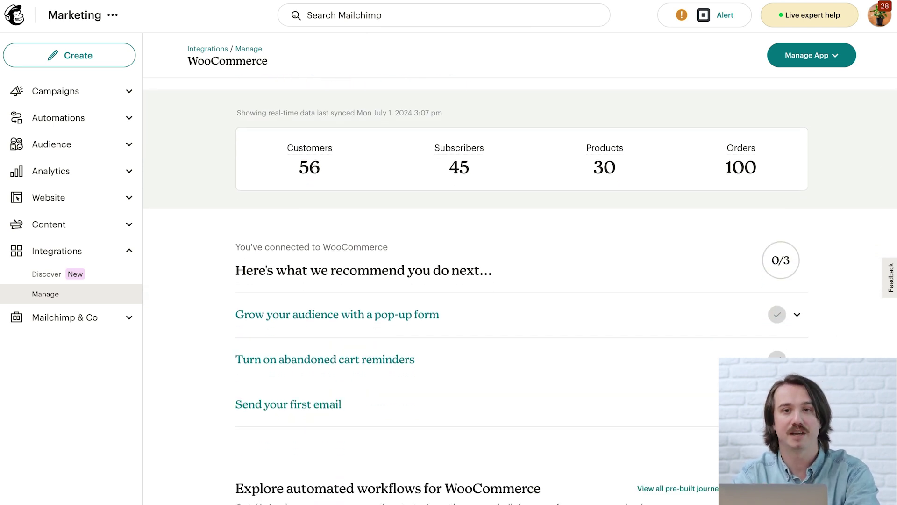
pyautogui.scroll(-5, 828, 357)
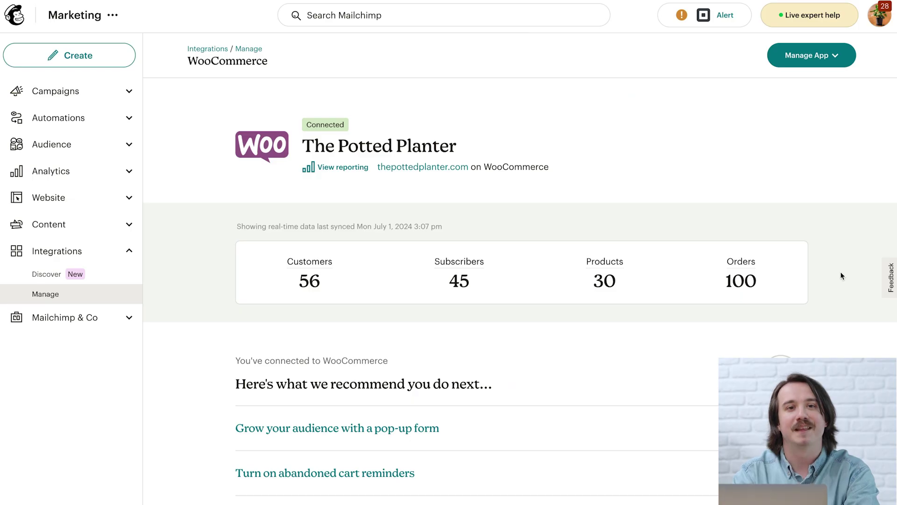
pyautogui.scroll(-5, 841, 275)
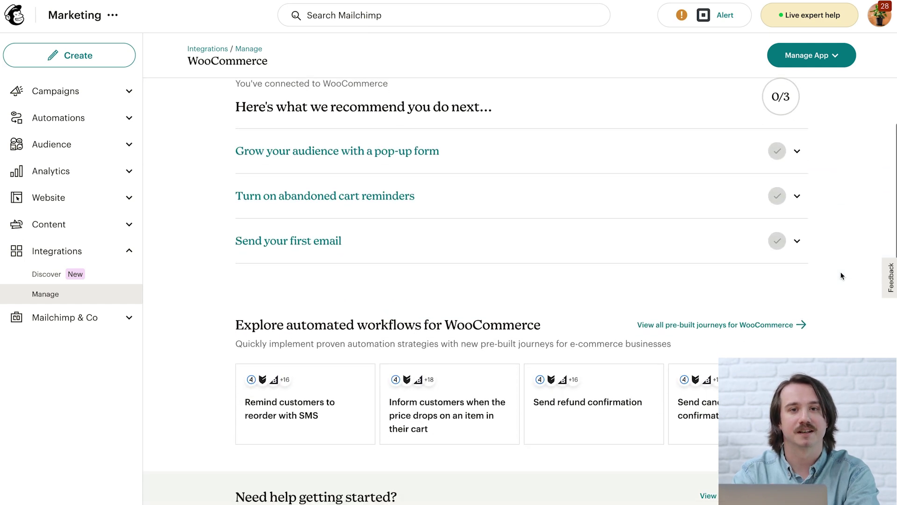
pyautogui.scroll(-2, 842, 276)
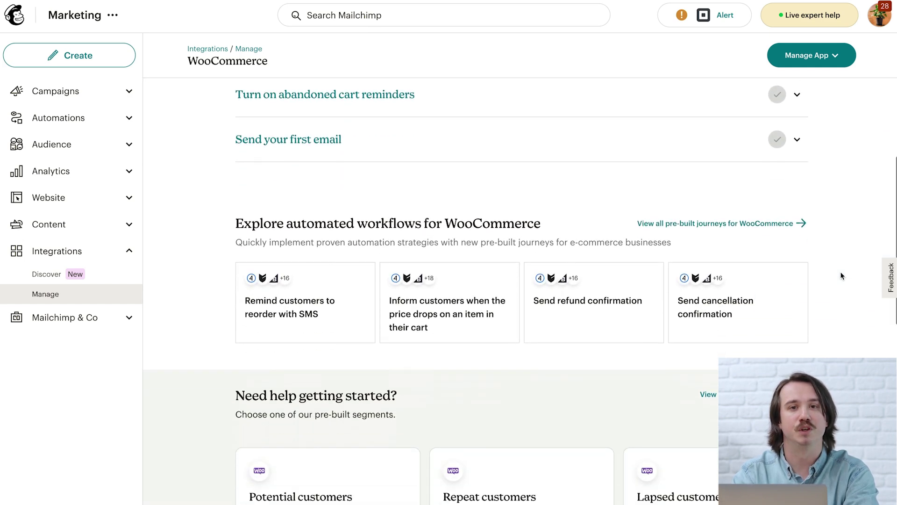
# Browse all WooCommerce pre-built journeys and open 'Engage customers who have not made a purchase in x months'.
pyautogui.click(782, 229)
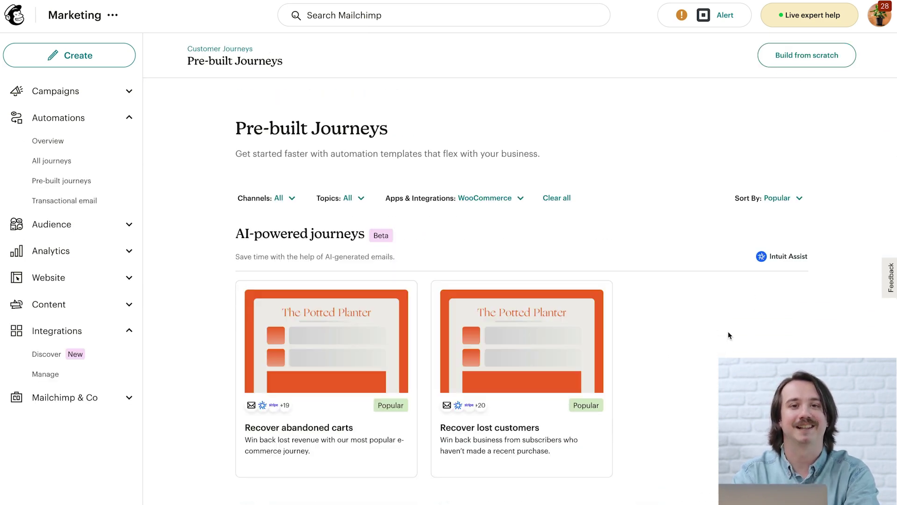
pyautogui.scroll(-5, 727, 335)
pyautogui.scroll(-8, 728, 335)
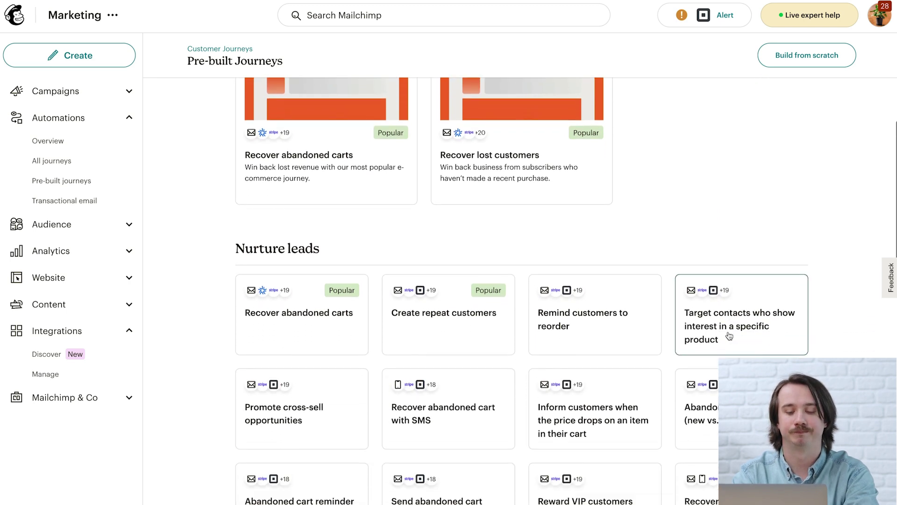
pyautogui.scroll(-1, 730, 336)
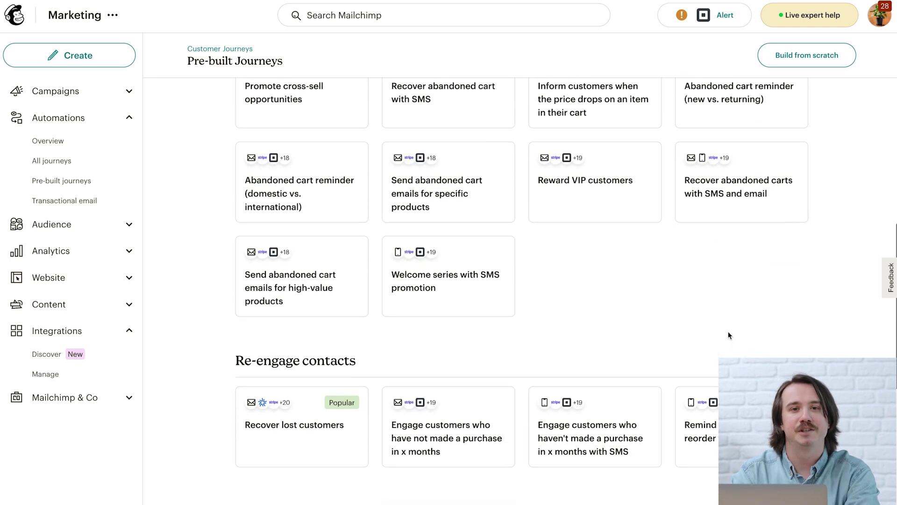
pyautogui.click(502, 435)
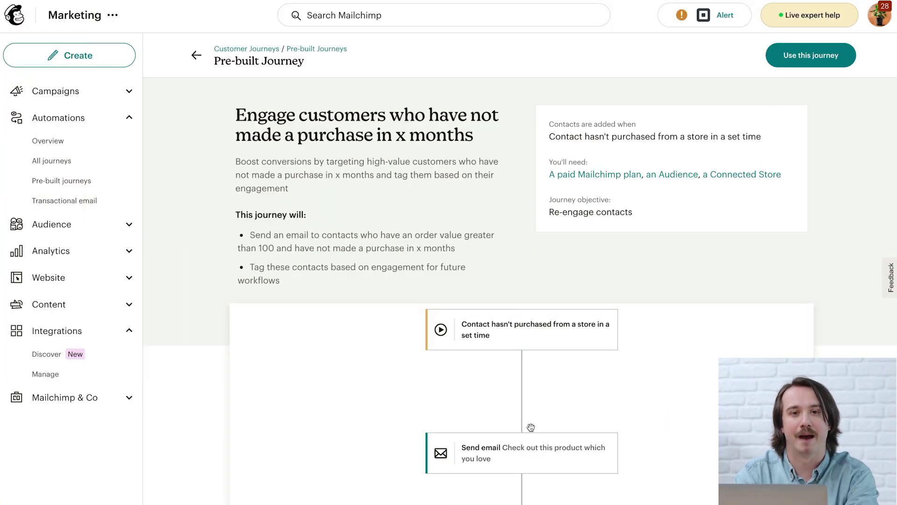
# Use this journey with The Potted Planter as its audience and continue to the draft.
pyautogui.click(831, 65)
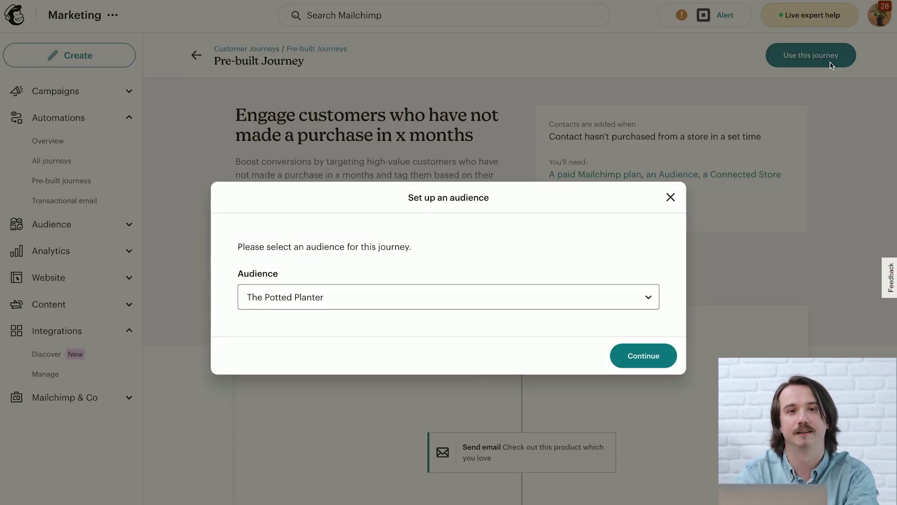
pyautogui.click(639, 299)
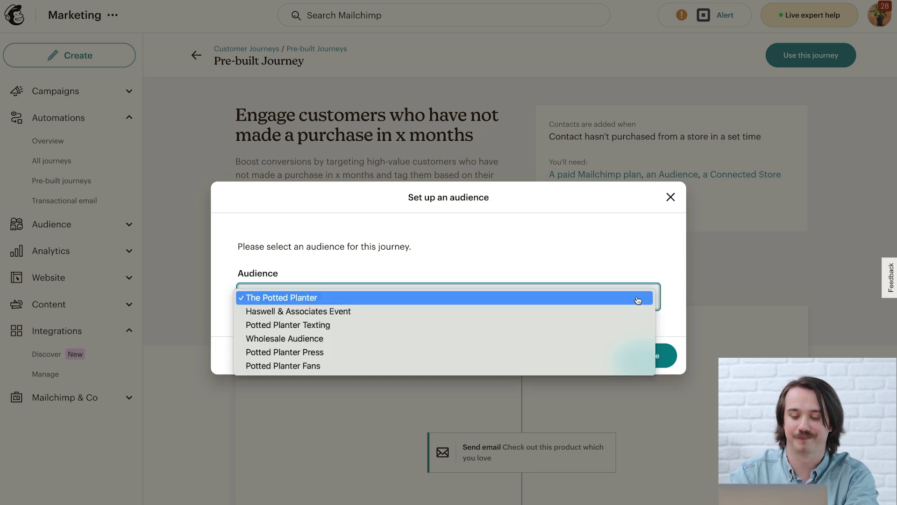
pyautogui.click(638, 299)
pyautogui.click(647, 357)
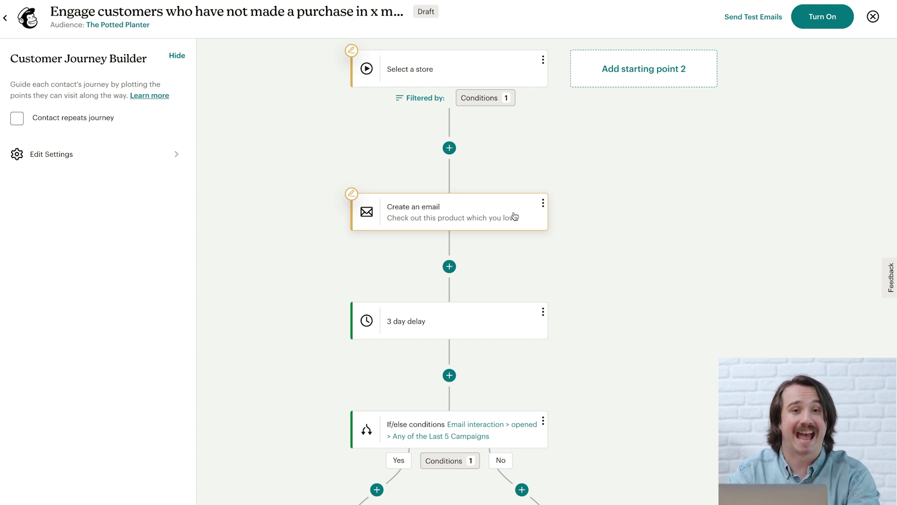
# Open the template gallery for the 'Check out this product which you love' journey email.
pyautogui.click(450, 268)
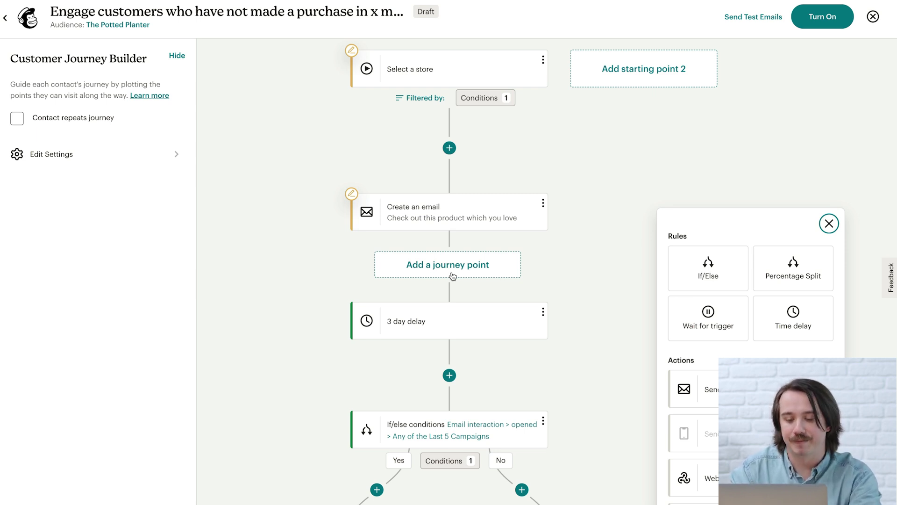
pyautogui.click(475, 219)
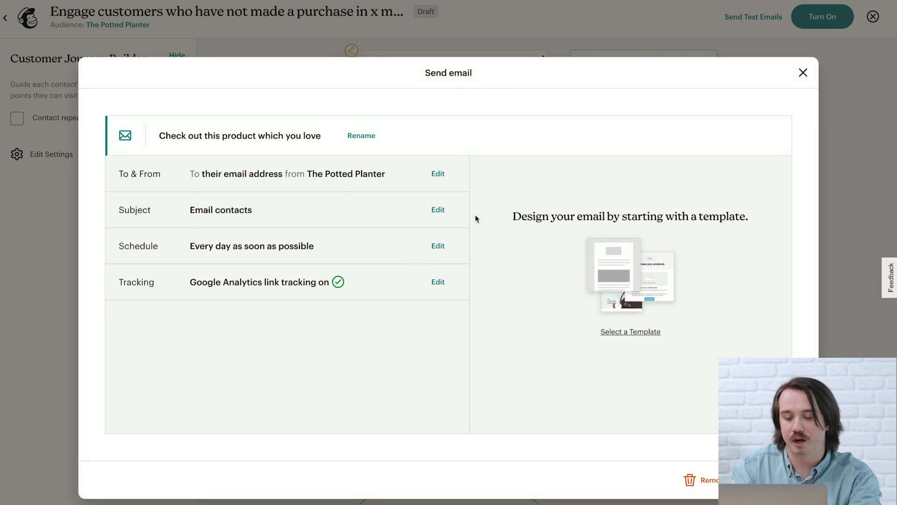
pyautogui.click(621, 331)
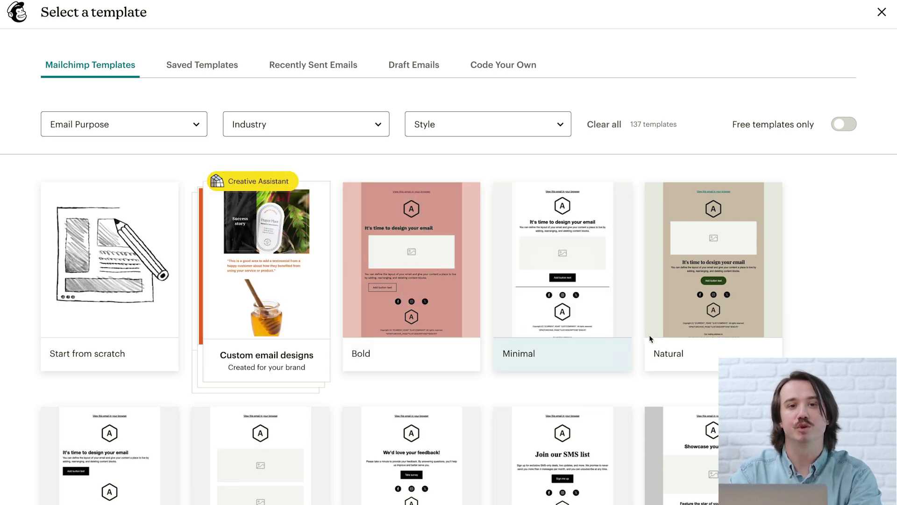
# Return to the WooCommerce integration page showing the Potential, Repeat and Lapsed customer segments.
pyautogui.moveTo(283, 304)
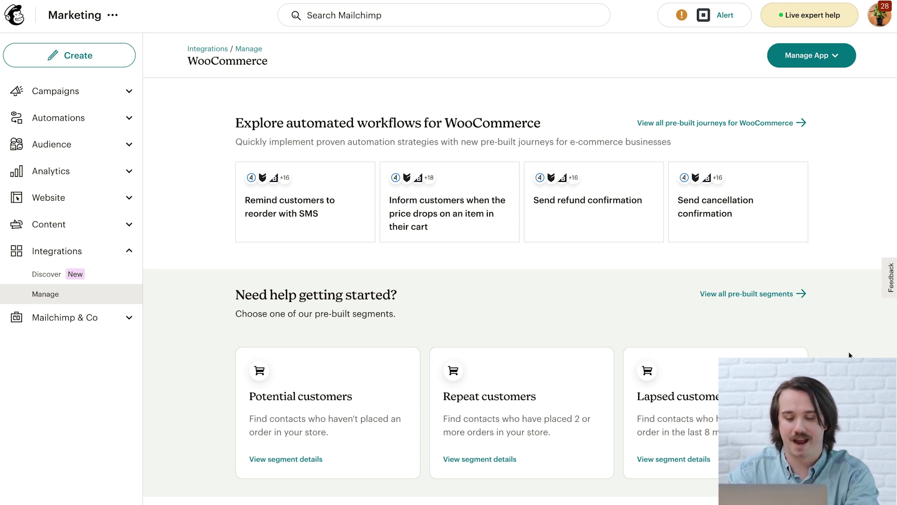
# Build the Repeat customers segment with 'Total number of orders is greater than 1' and review it.
pyautogui.click(599, 424)
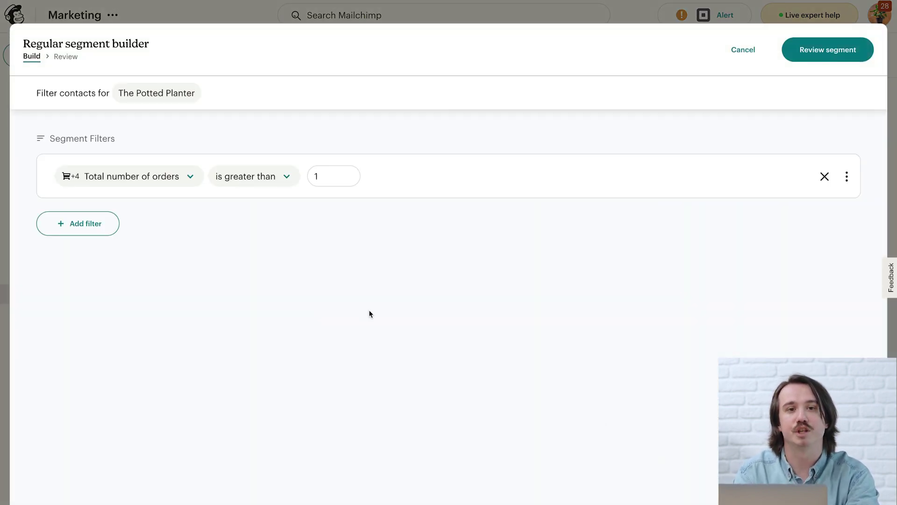
pyautogui.click(192, 179)
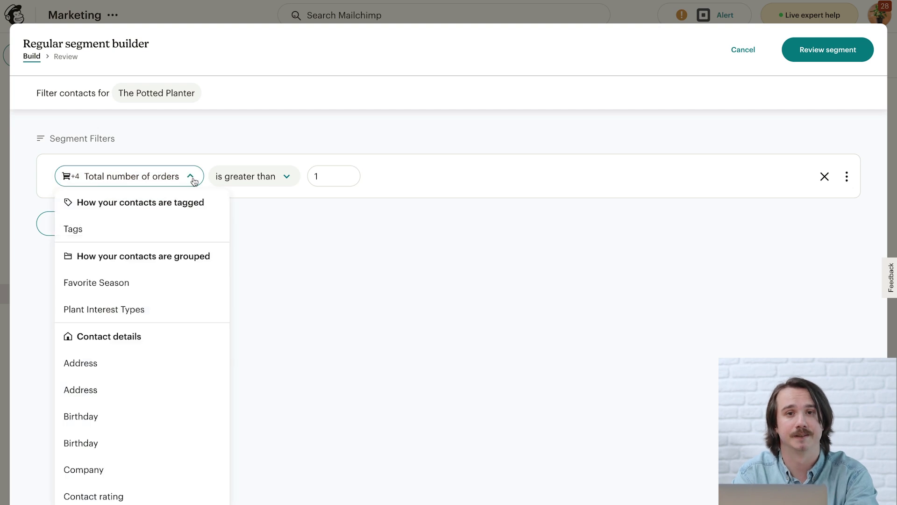
pyautogui.click(191, 178)
pyautogui.click(264, 180)
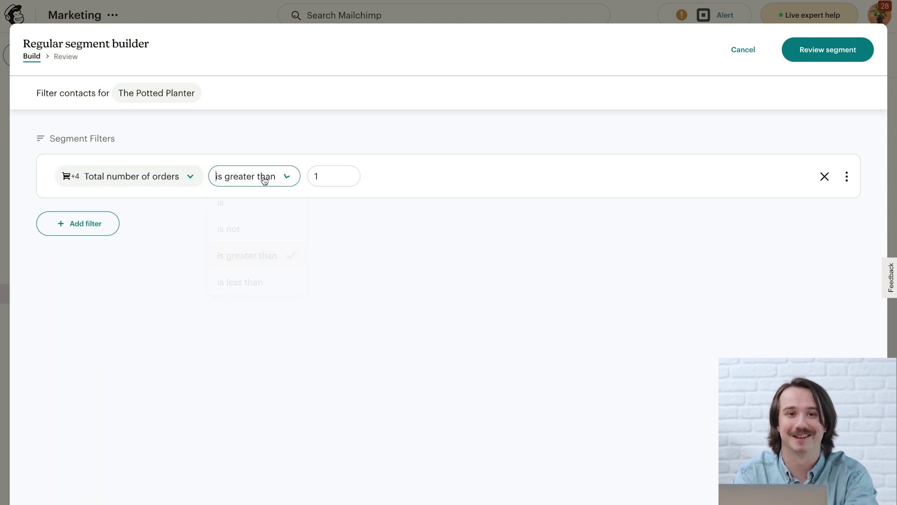
pyautogui.click(264, 180)
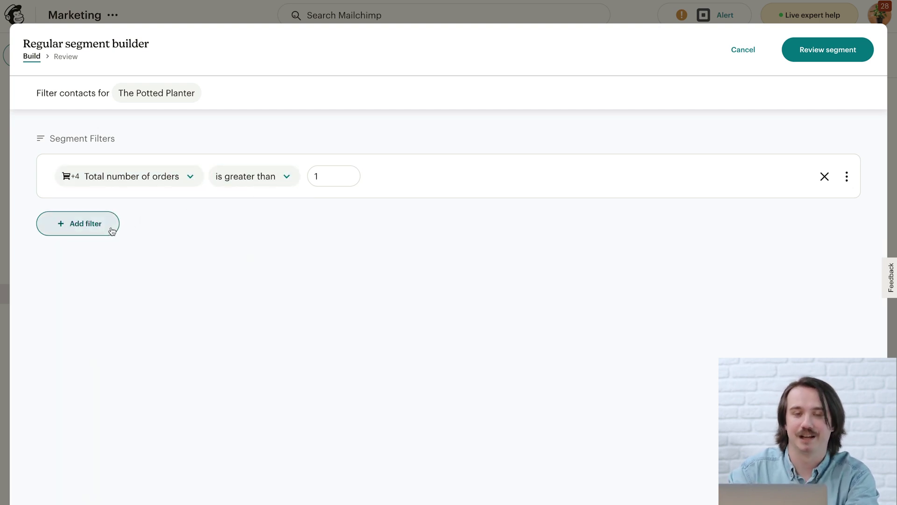
pyautogui.click(813, 51)
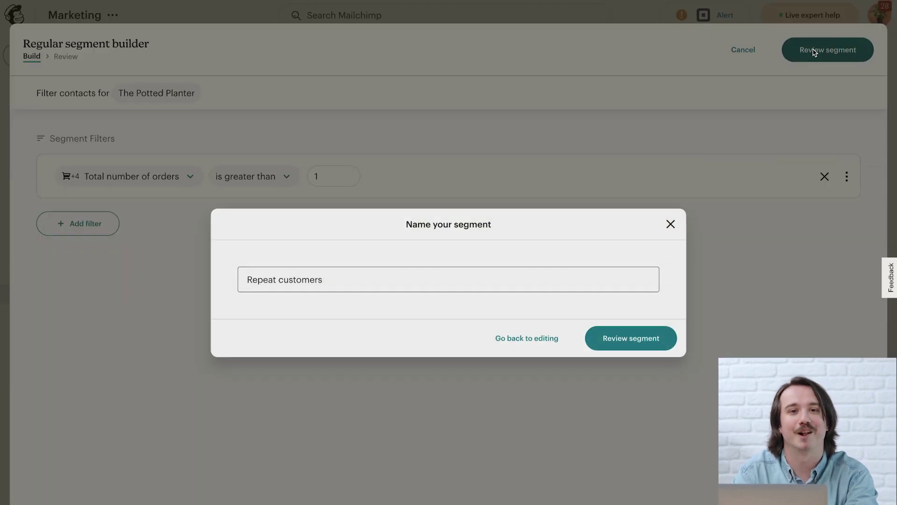